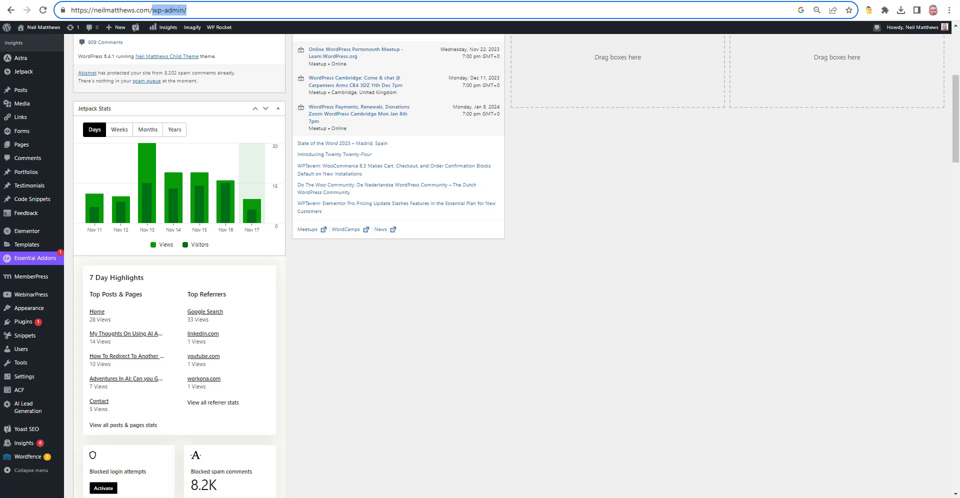
- Scroll down the page on the way to the WordPress admin dashboard
scroll(150, 300, "down", 2)
- Search Add New Plugin for 'relevanssi', confirm it shows Active, and open its settings
mouse_move(60, 345)
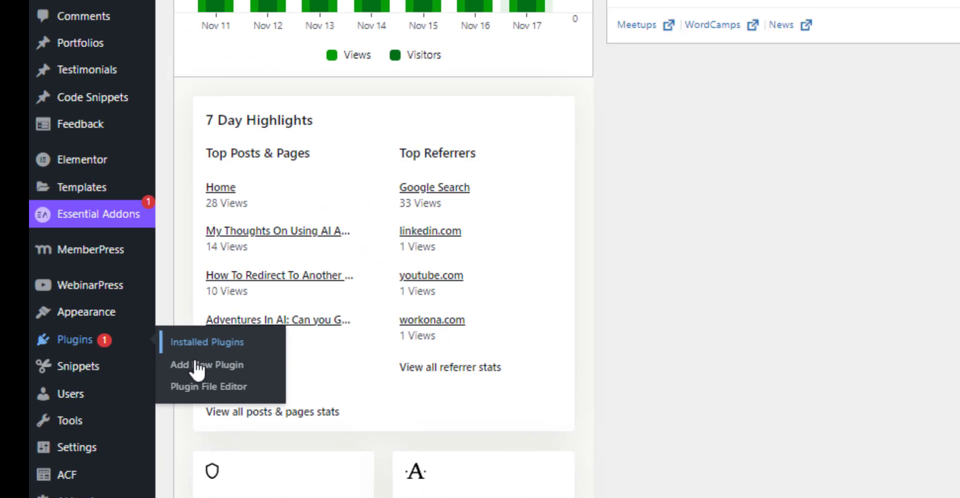
left_click(97, 354)
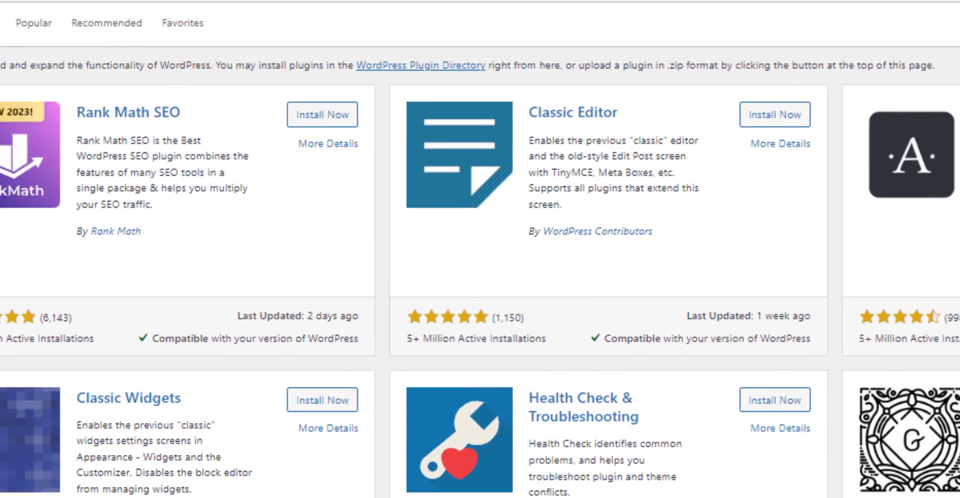
type("relevan")
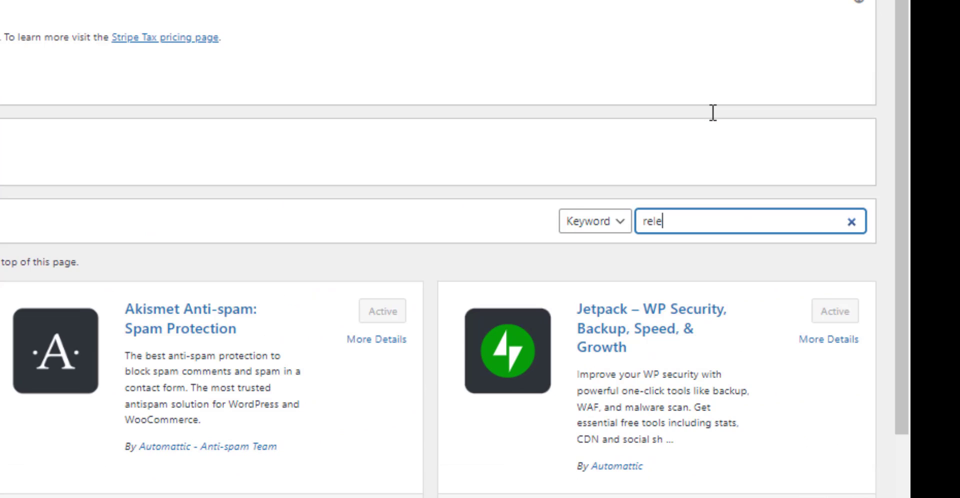
type("ssi")
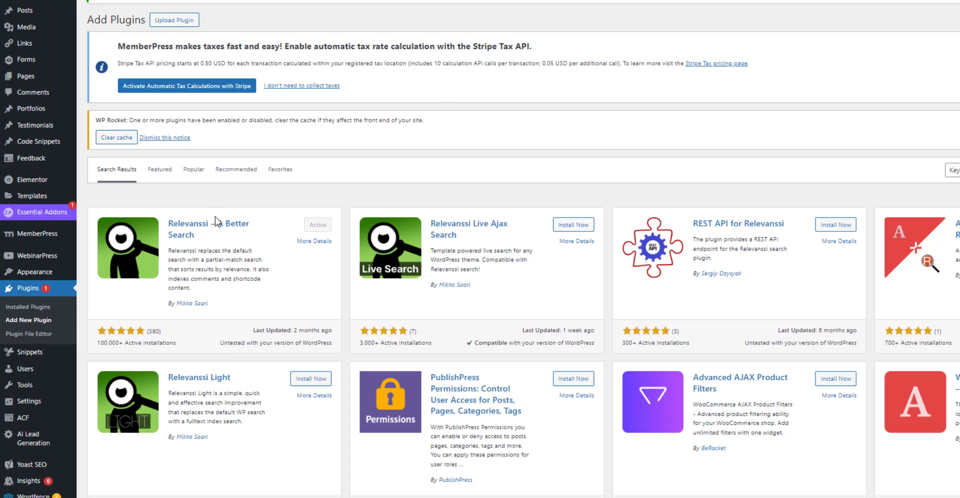
scroll(356, 161, "down", 1)
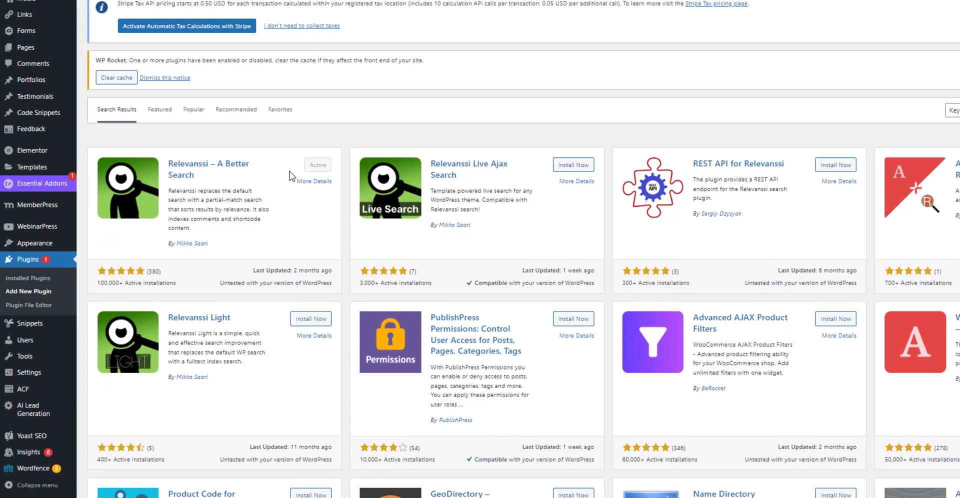
mouse_move(30, 372)
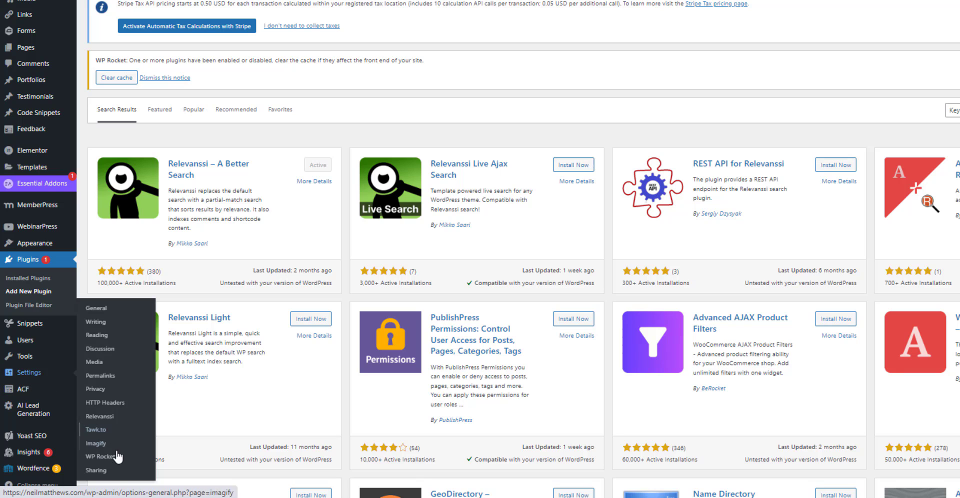
left_click(100, 416)
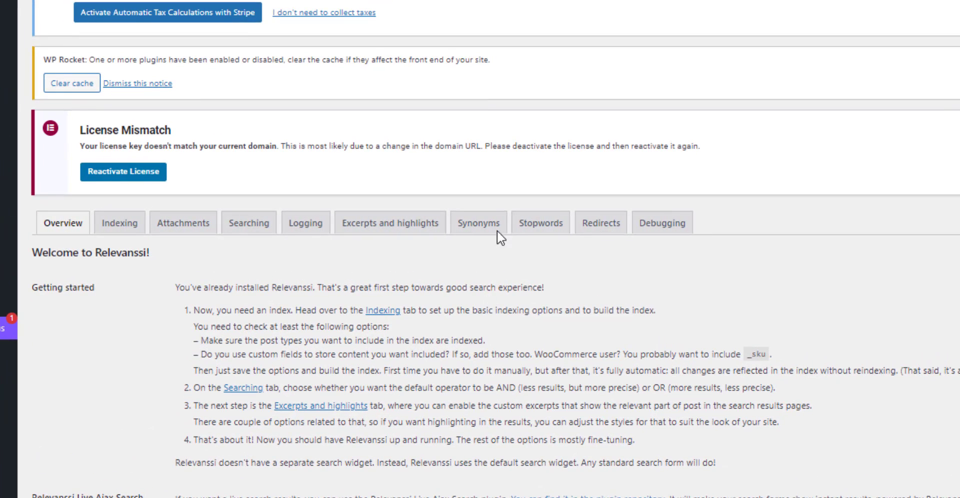
- Read through the Relevanssi Overview guidance and move on to the Indexing settings
scroll(490, 300, "down", 3)
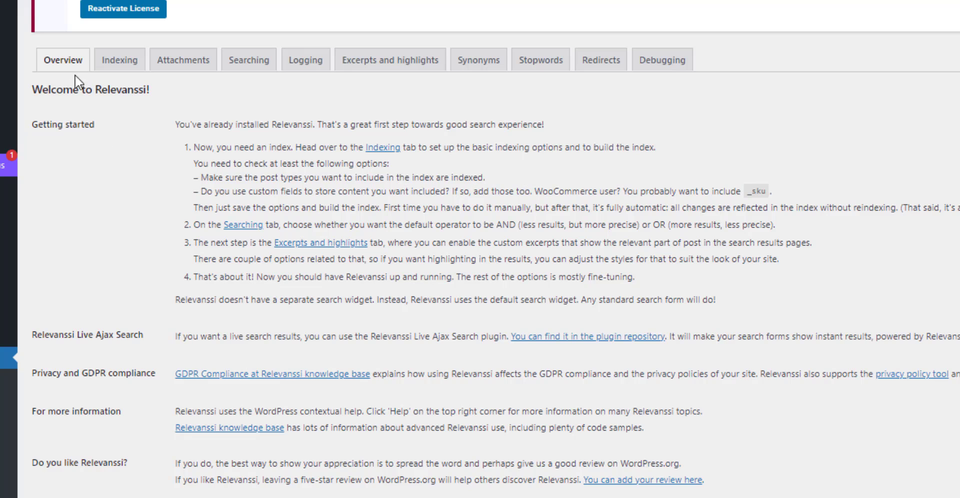
left_click(110, 62)
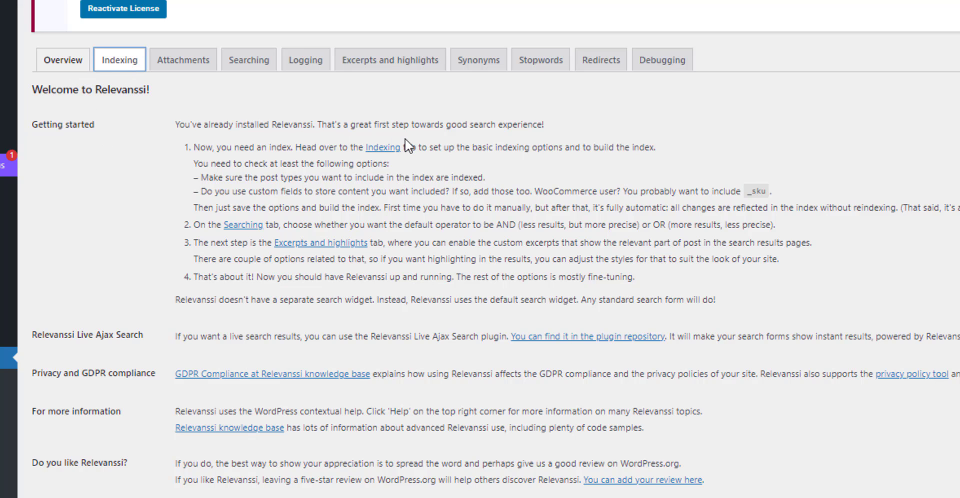
- Scroll the Indexing options and toggle the post and page Index checkboxes
scroll(409, 146, "down", 3)
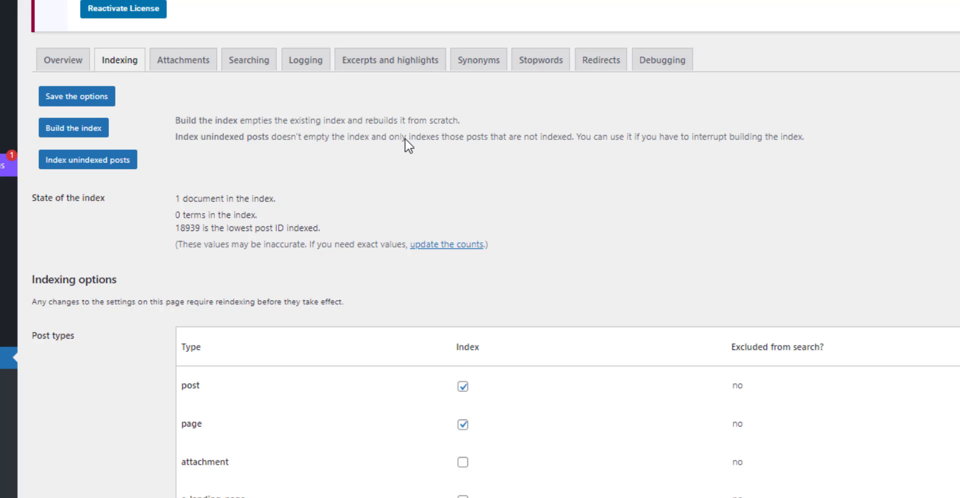
scroll(408, 137, "down", 5)
scroll(407, 137, "down", 5)
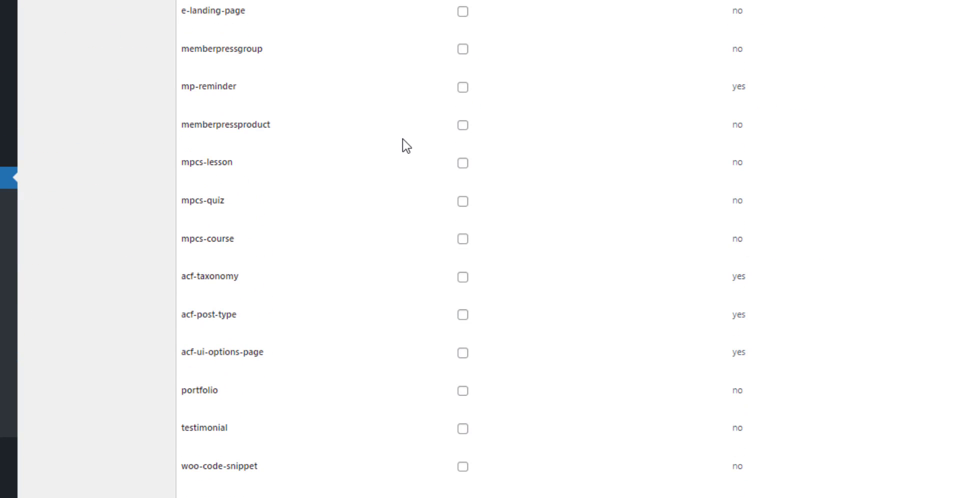
scroll(406, 145, "down", 2)
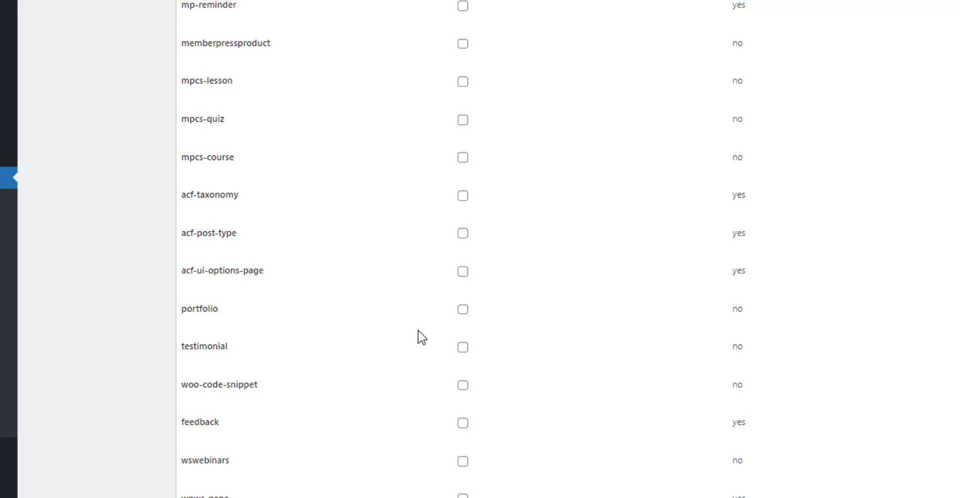
scroll(403, 339, "up", 11)
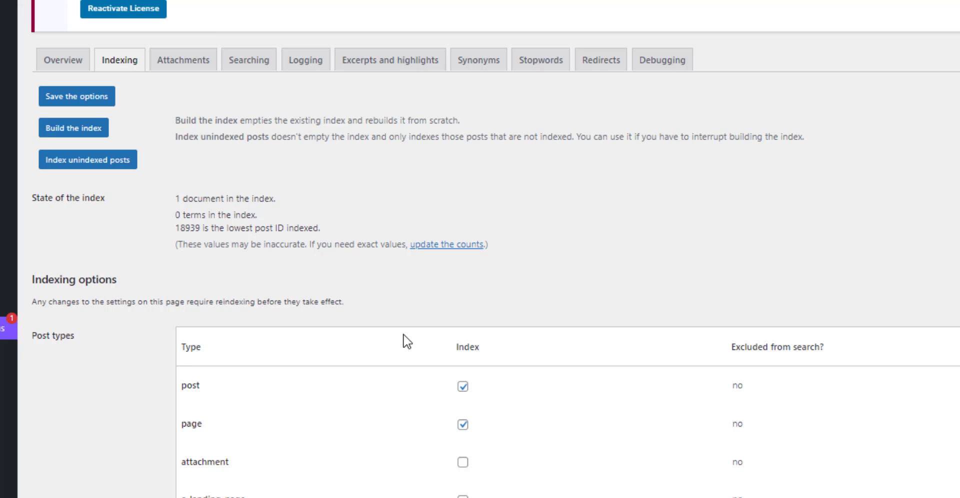
scroll(337, 225, "down", 2)
left_click(463, 305)
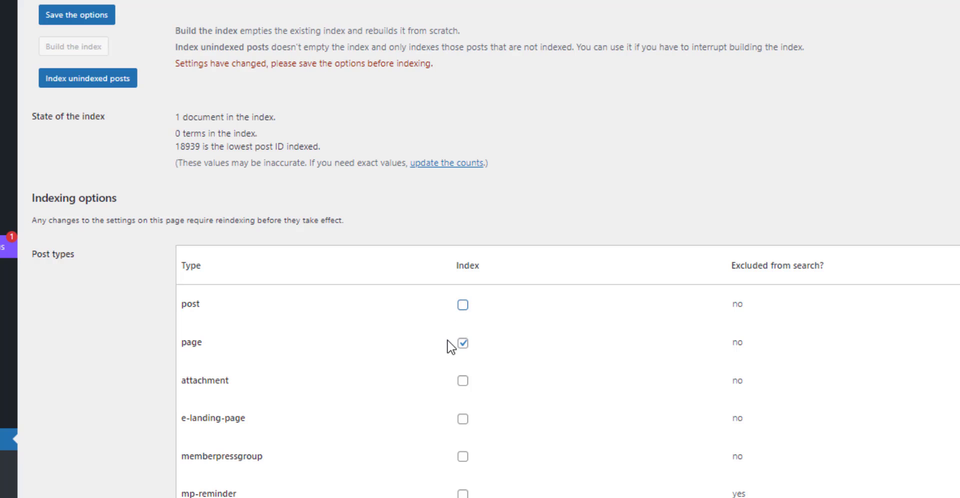
left_click(462, 344)
- Settle on indexing post and page, leave memberpressproduct excluded, and save the indexing options
scroll(669, 227, "down", 5)
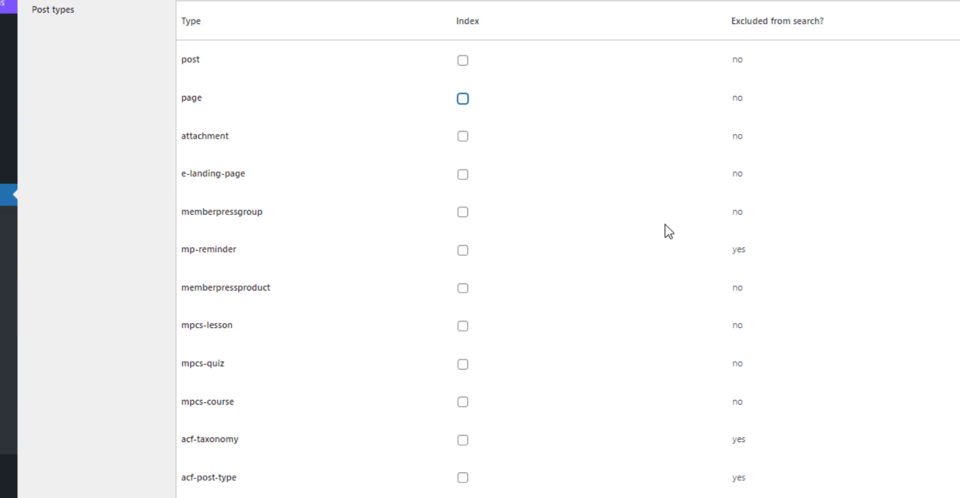
scroll(669, 231, "down", 2)
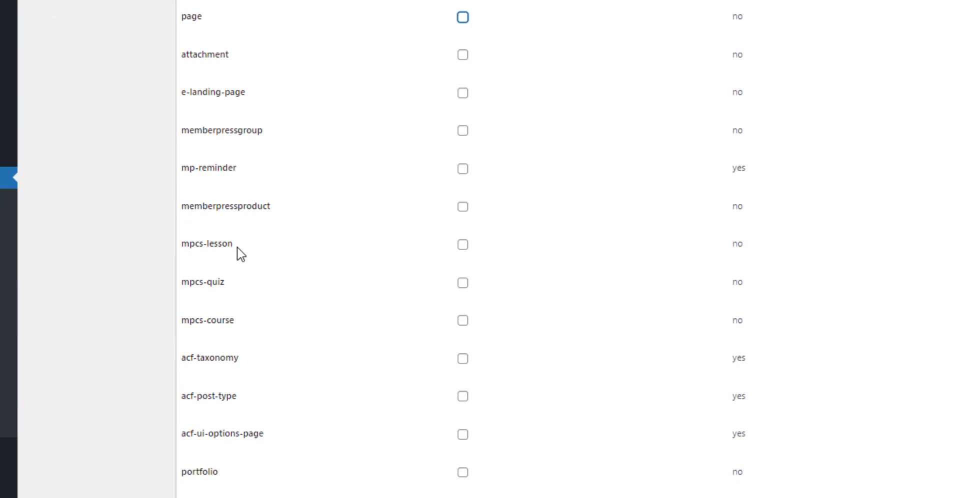
left_click(462, 207)
left_click(463, 17)
left_click(463, 207)
scroll(665, 214, "up", 8)
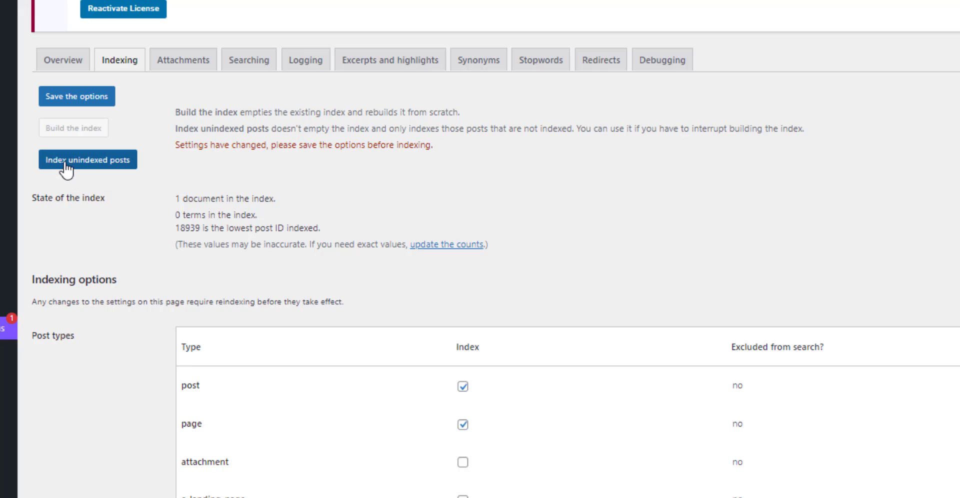
scroll(384, 221, "down", 4)
scroll(383, 220, "up", 2)
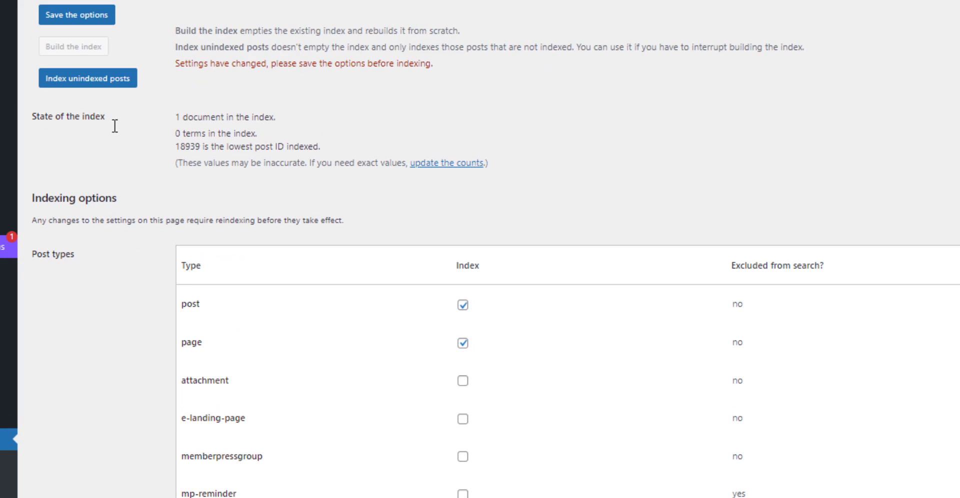
left_click(67, 15)
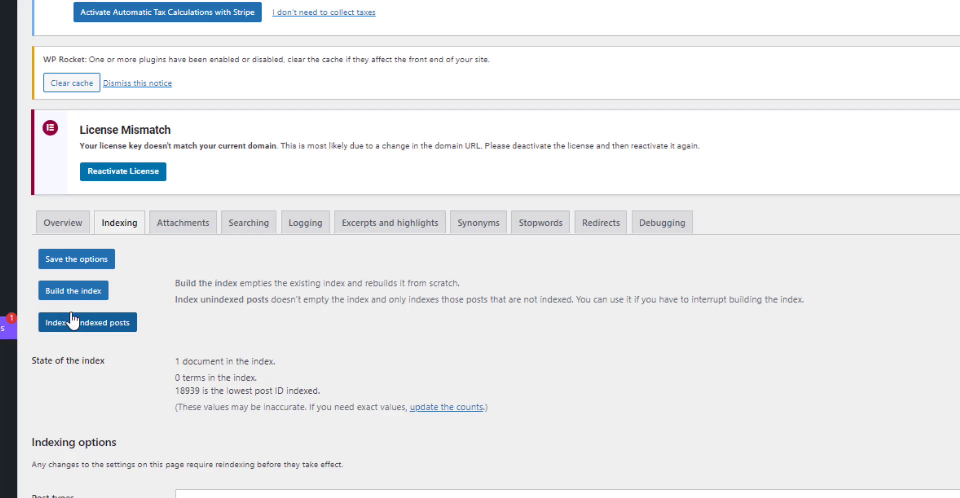
- Build the index and check the log reports 945 of 945 processed, 6 excluded
left_click(79, 293)
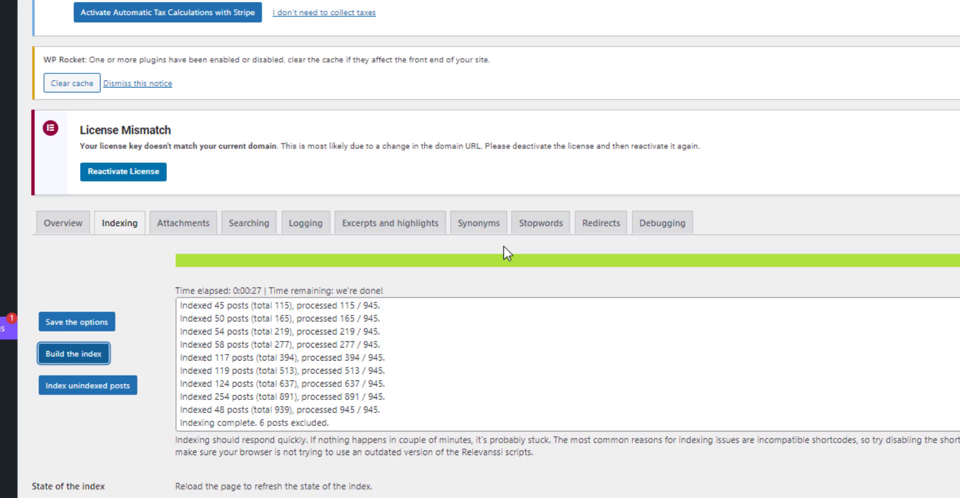
scroll(505, 250, "down", 2)
scroll(300, 225, "down", 4)
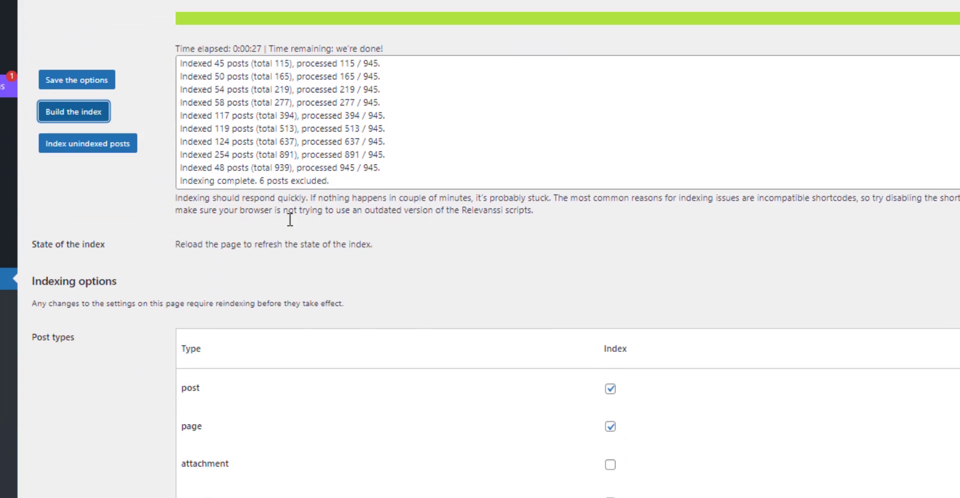
left_click_drag(360, 165, 381, 165)
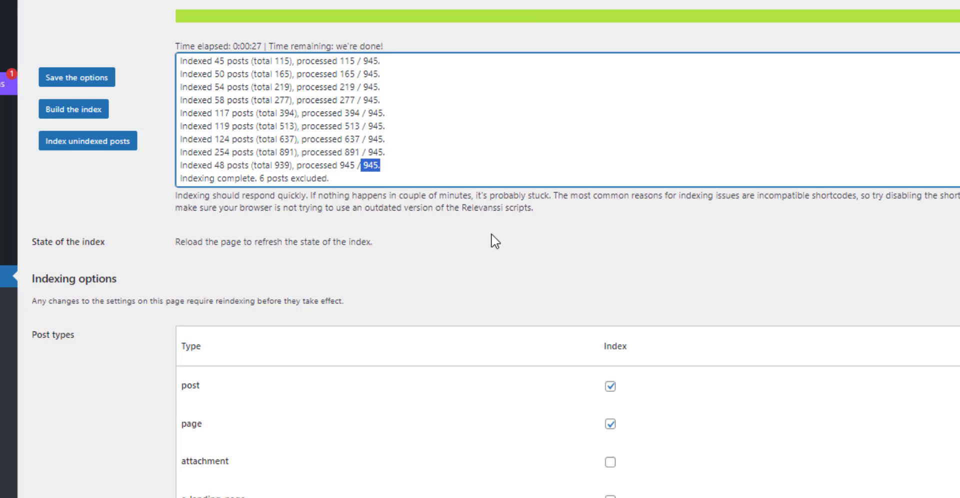
scroll(490, 236, "down", 3)
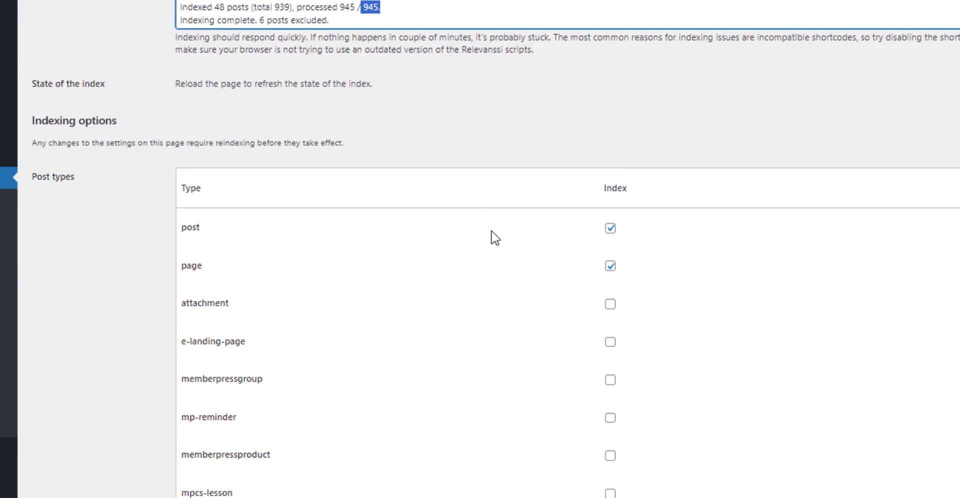
scroll(491, 236, "up", 3)
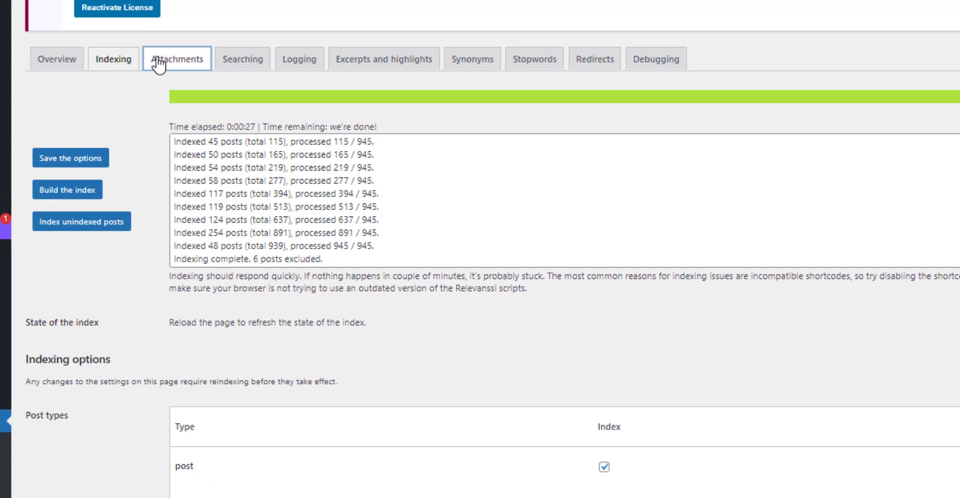
- Look over the Attachments tab and its Relevanssi Premium note, then go to Searching settings
left_click(159, 66)
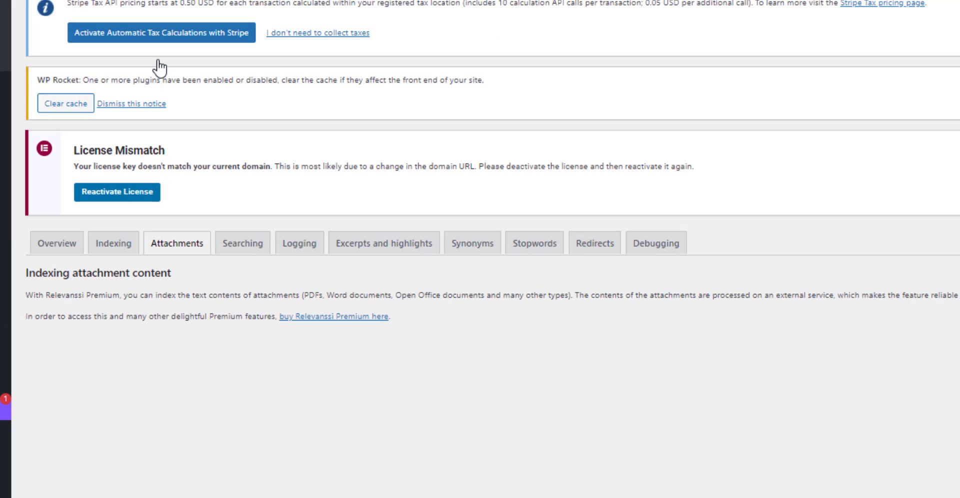
left_click_drag(43, 295, 121, 299)
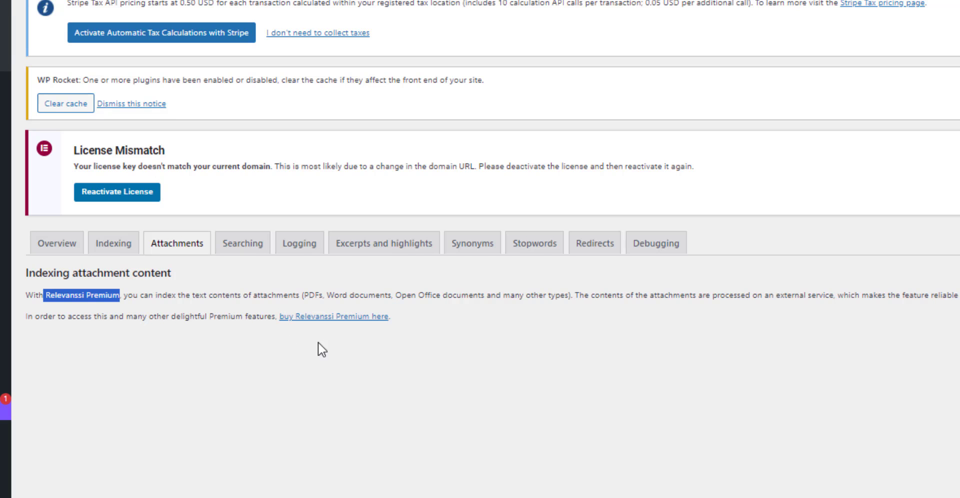
left_click(242, 249)
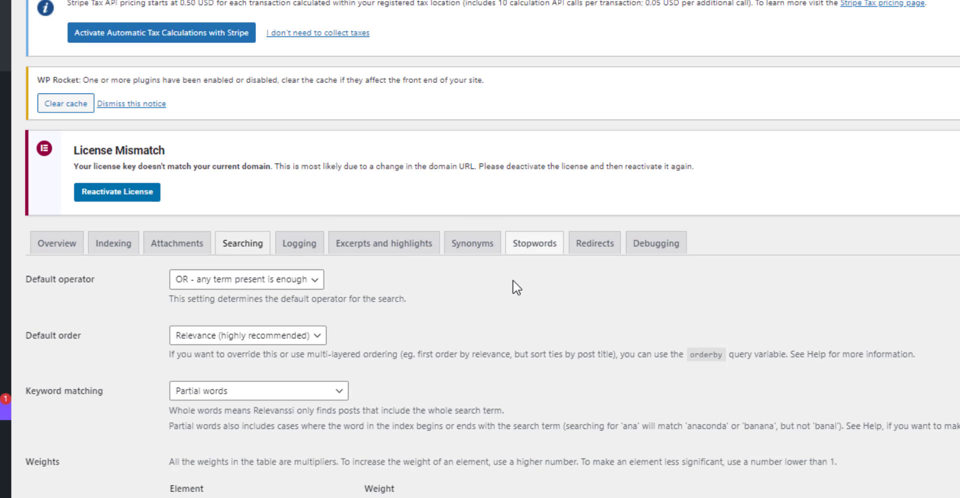
- Try AND as the default search operator, then set it back to OR
left_click(207, 281)
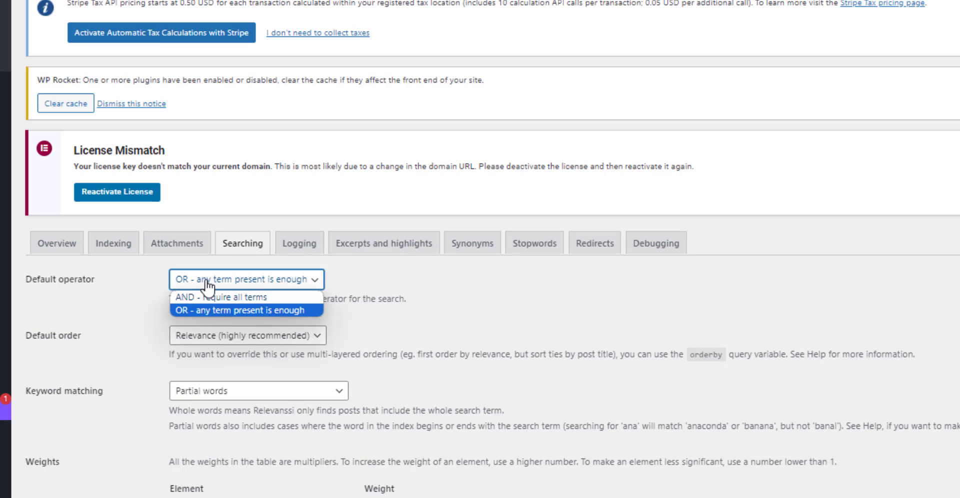
left_click(205, 297)
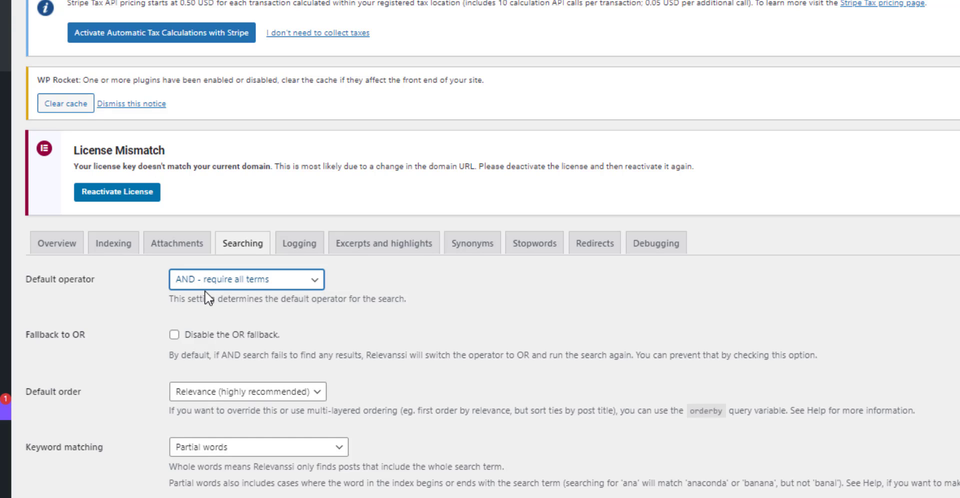
left_click(222, 282)
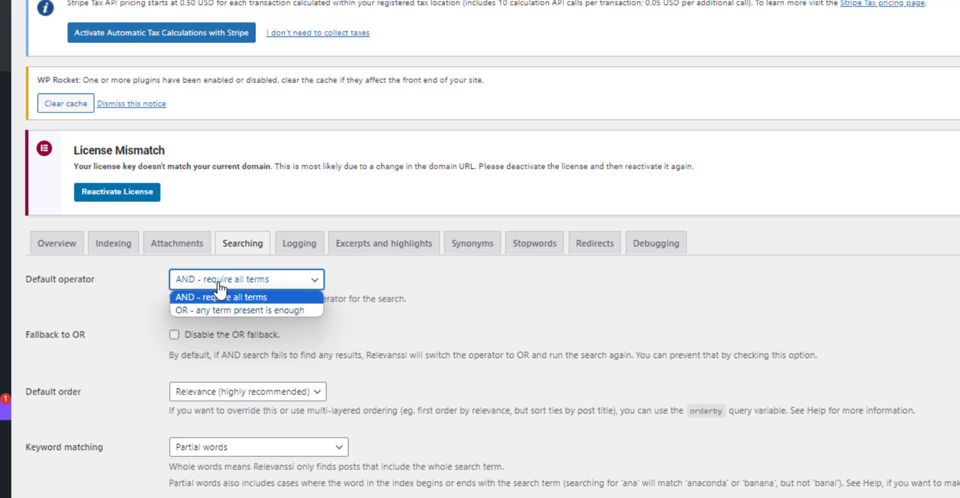
left_click(193, 311)
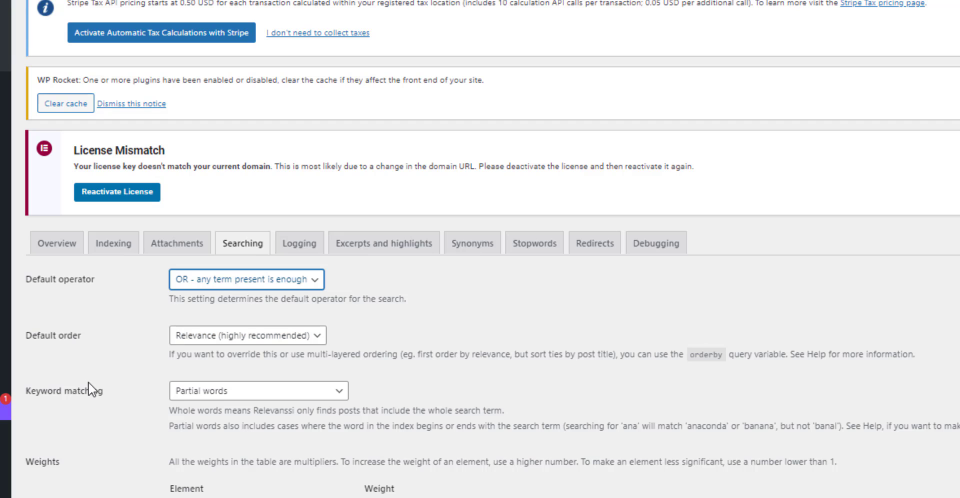
- Set Keyword matching to Partial words
left_click(248, 395)
left_click(229, 404)
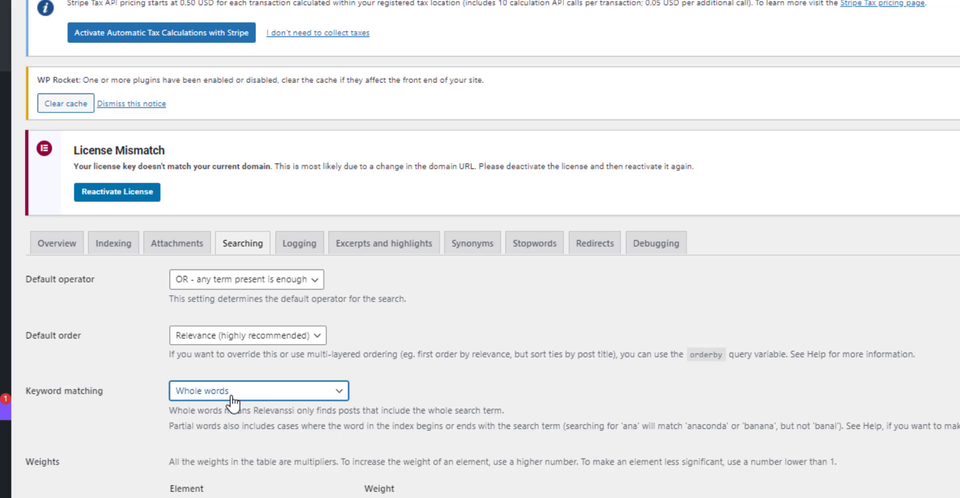
left_click(262, 395)
left_click(240, 417)
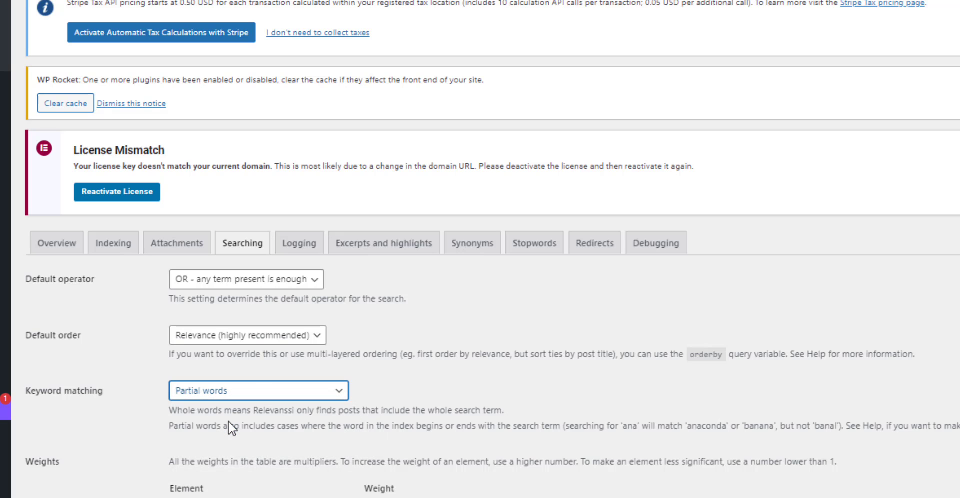
- Turn on 'Keep a log of user queries' in the Logging options
scroll(230, 422, "down", 3)
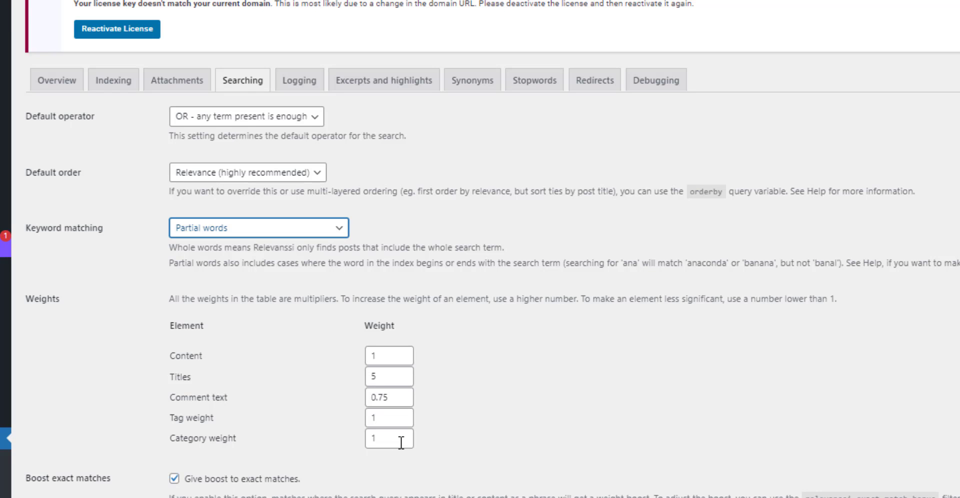
scroll(568, 181, "down", 5)
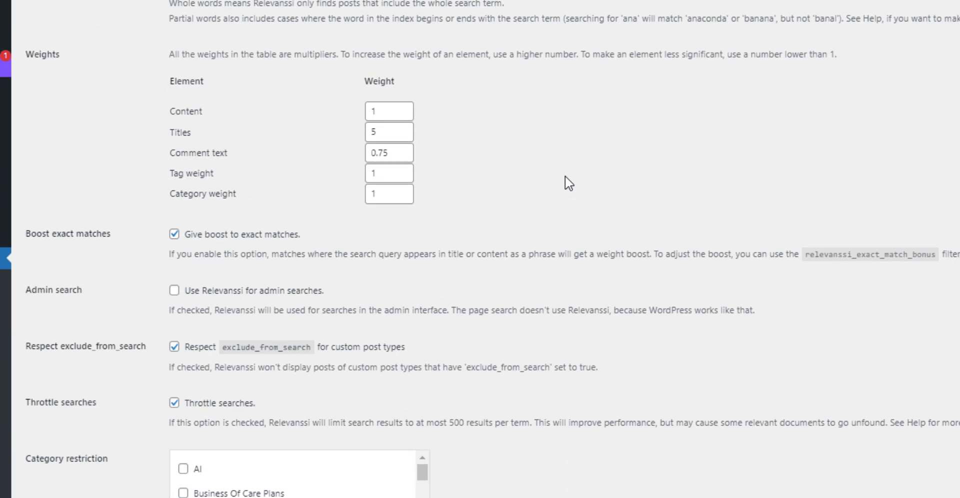
scroll(570, 180, "down", 4)
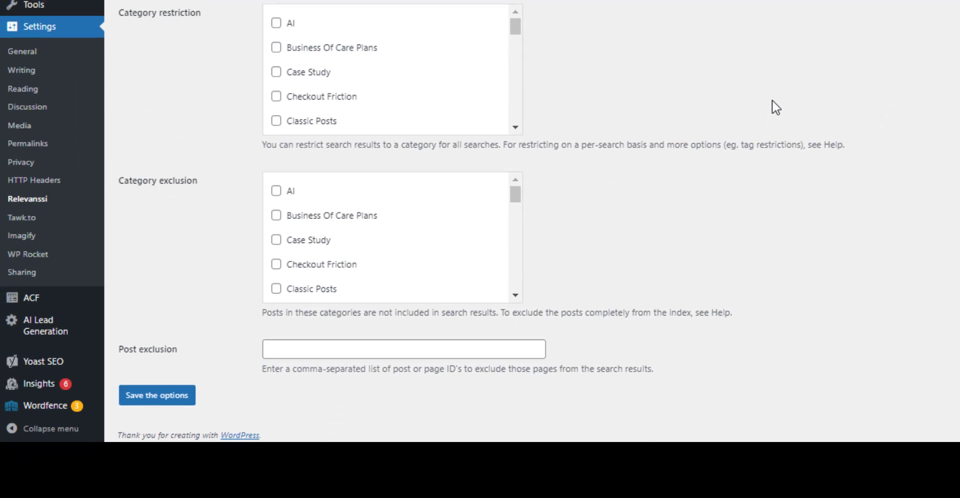
scroll(776, 107, "up", 10)
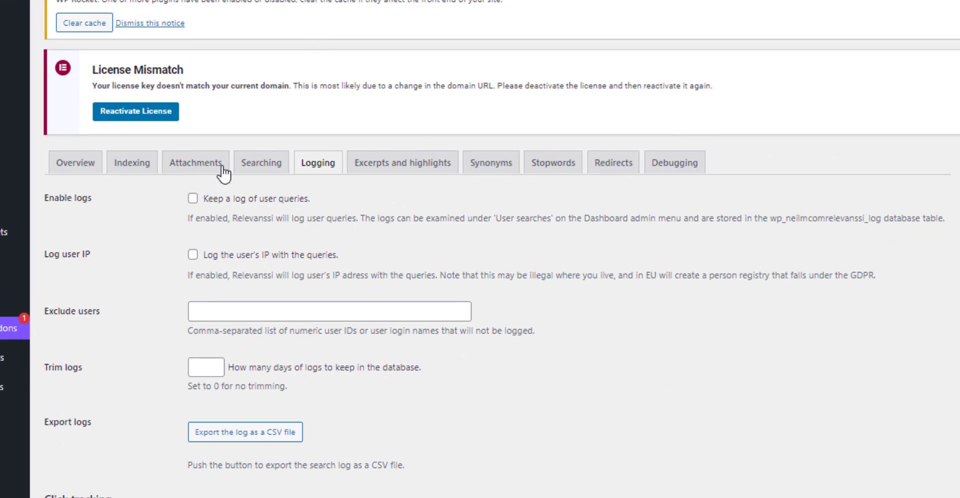
left_click(193, 198)
- Set Trim logs to 0 days and move to the Excerpts and highlights settings
type("0")
left_click(392, 169)
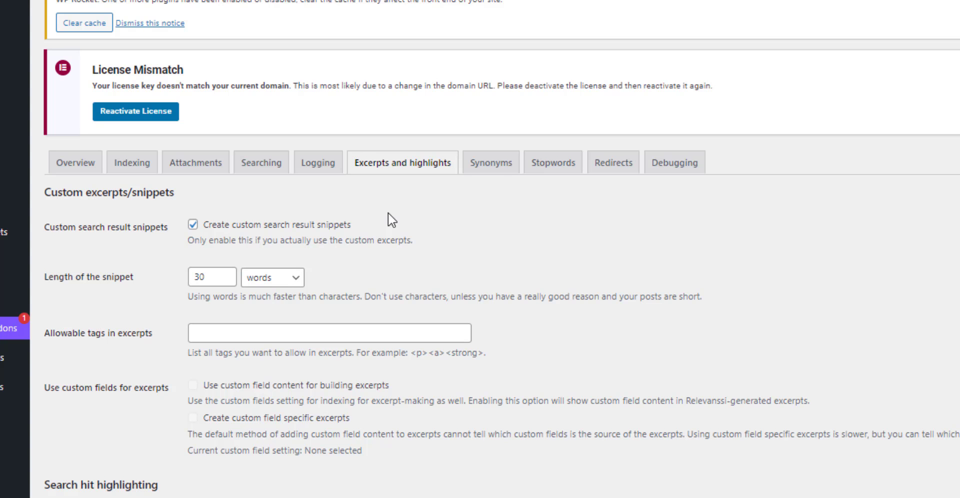
- Scroll through the excerpt options: custom snippets enabled at 30 words, no allowable tags
scroll(392, 220, "down", 3)
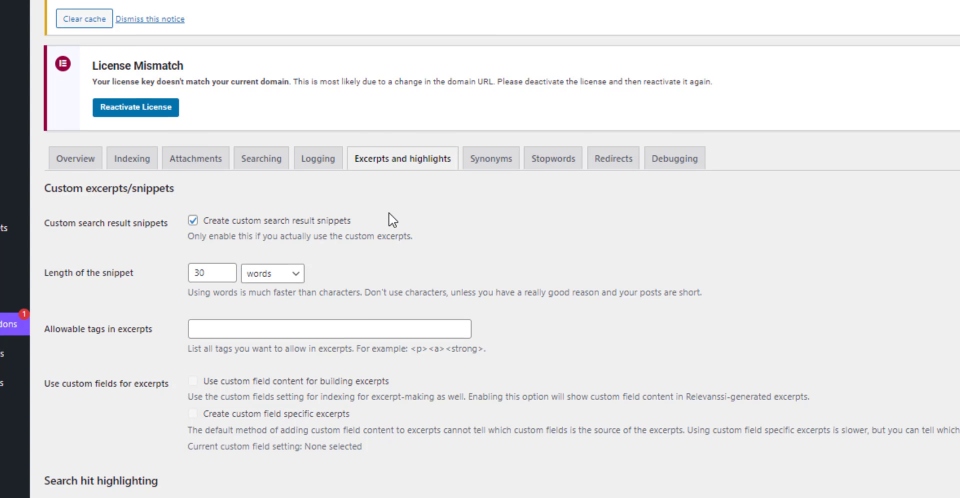
scroll(391, 213, "down", 3)
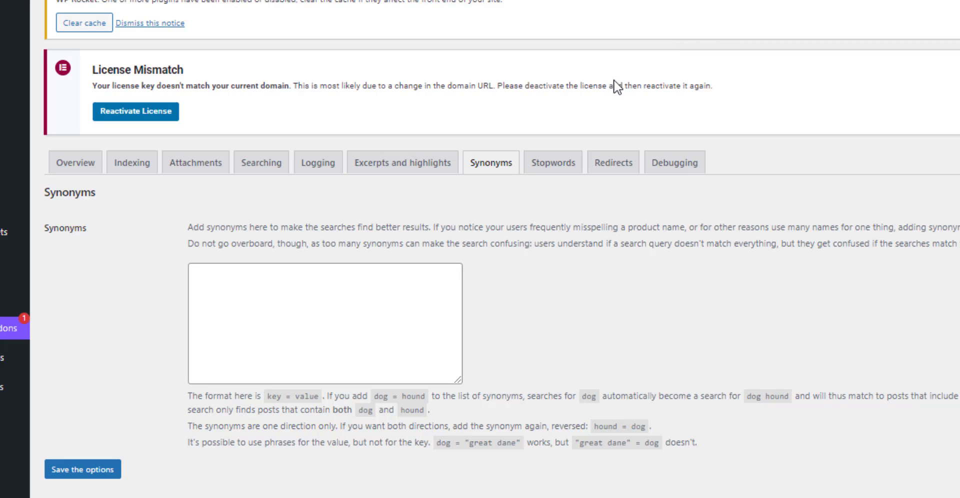
- Enter the synonym 'kart cart' in the Synonyms box, save it, and open a new browser tab
left_click(242, 273)
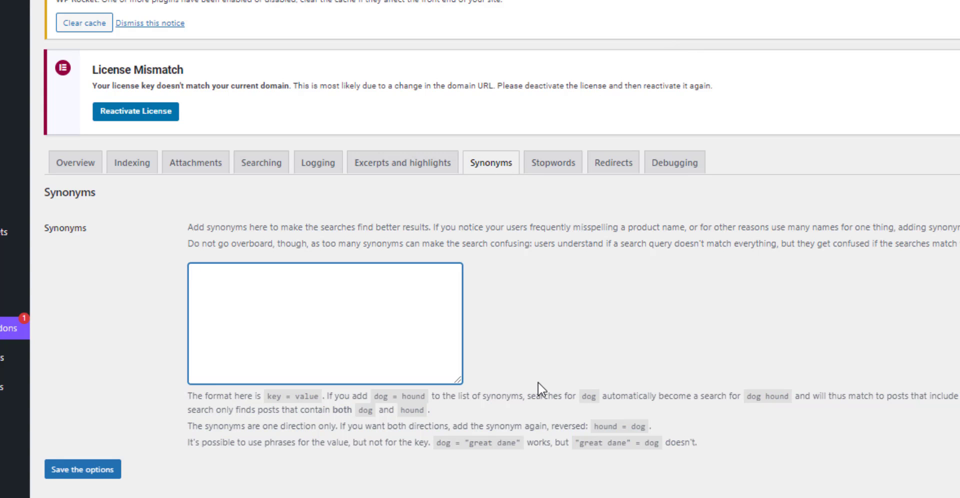
type("cart")
key("BackSpace")
key("BackSpace")
key("BackSpace")
key("BackSpace")
type("kart cart")
left_click(63, 472)
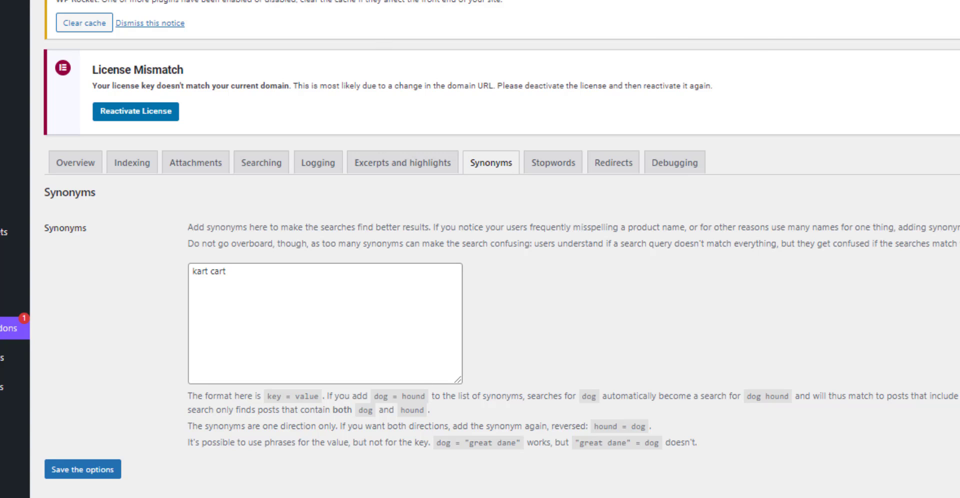
key("ctrl+t")
- Run a frontend search on neilmatthewsco.com with /?s=kart
type("neilma")
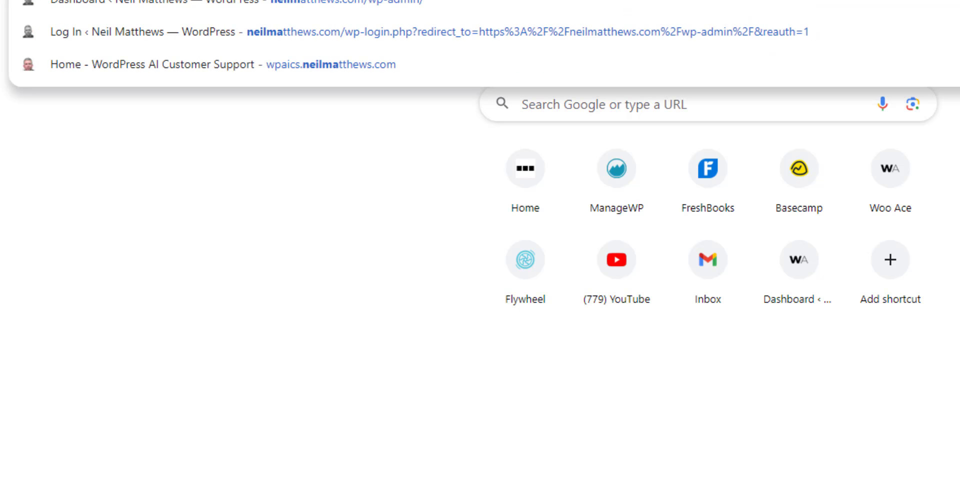
type("t")
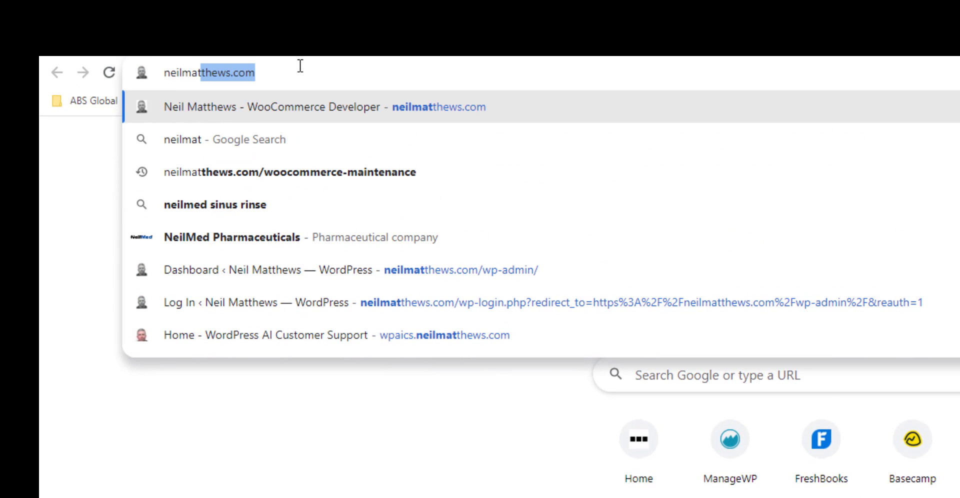
type("thewsco")
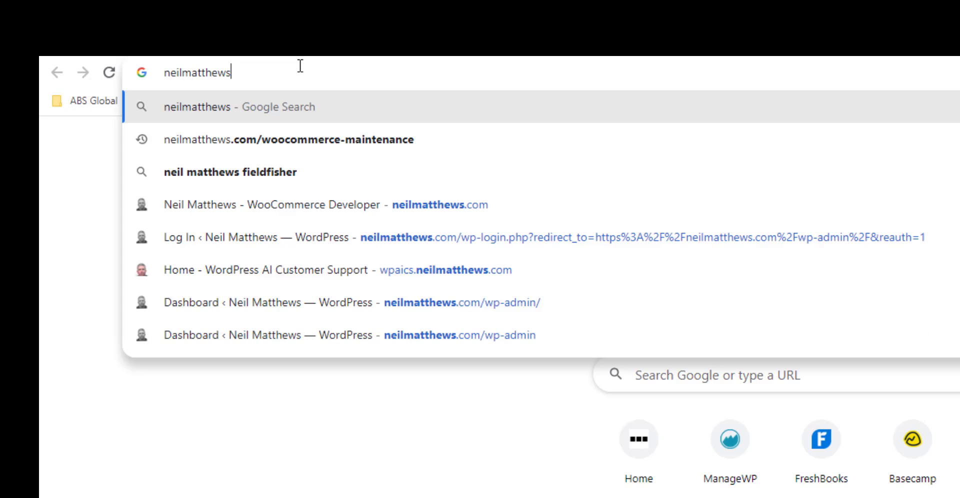
key("BackSpace")
key("BackSpace")
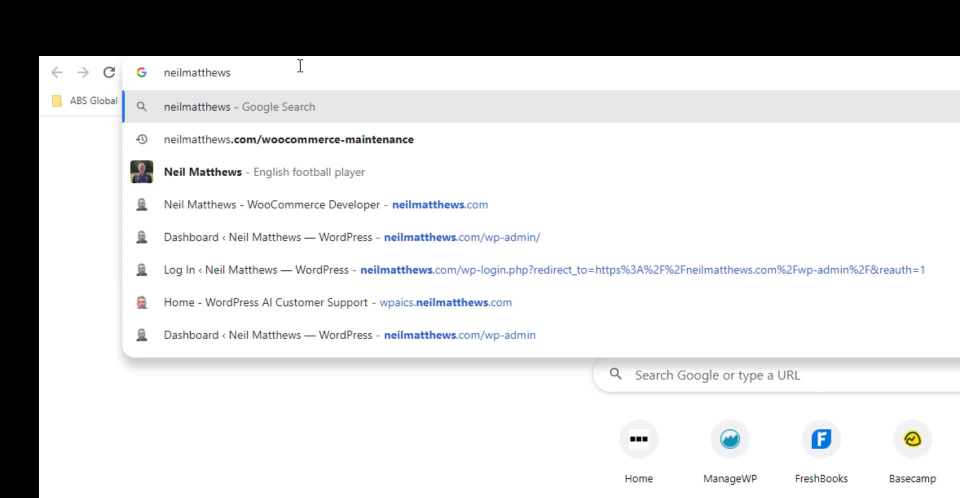
type(".com/?s")
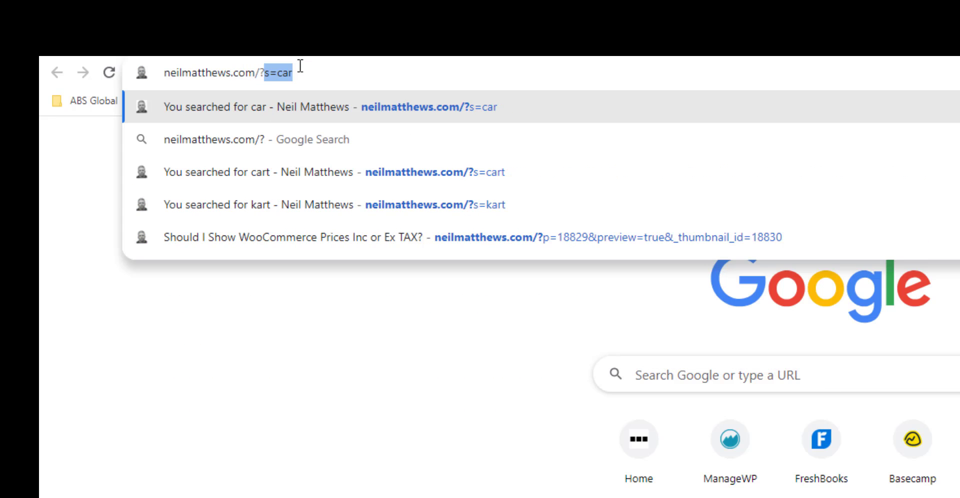
type("=kart")
key("Return")
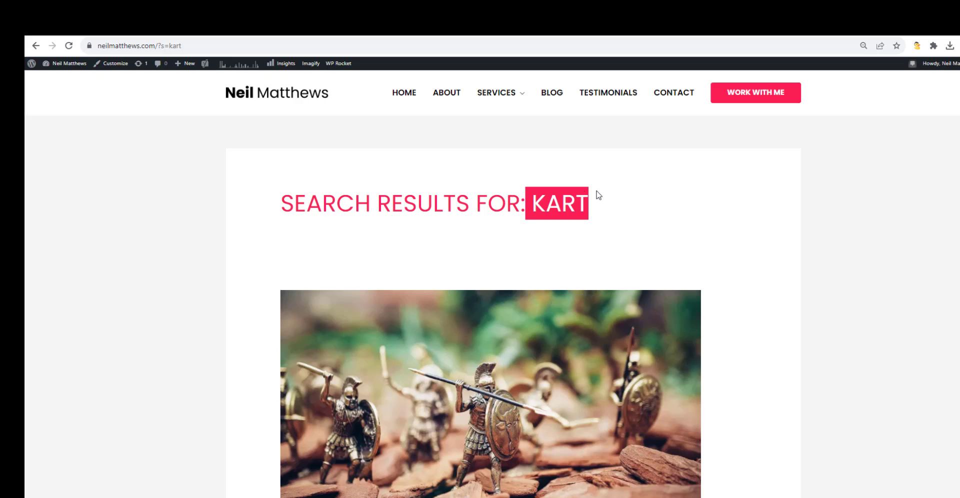
- Scroll the kart results to confirm cart articles appear, then return to the Relevanssi settings
scroll(596, 200, "down", 9)
scroll(583, 211, "down", 5)
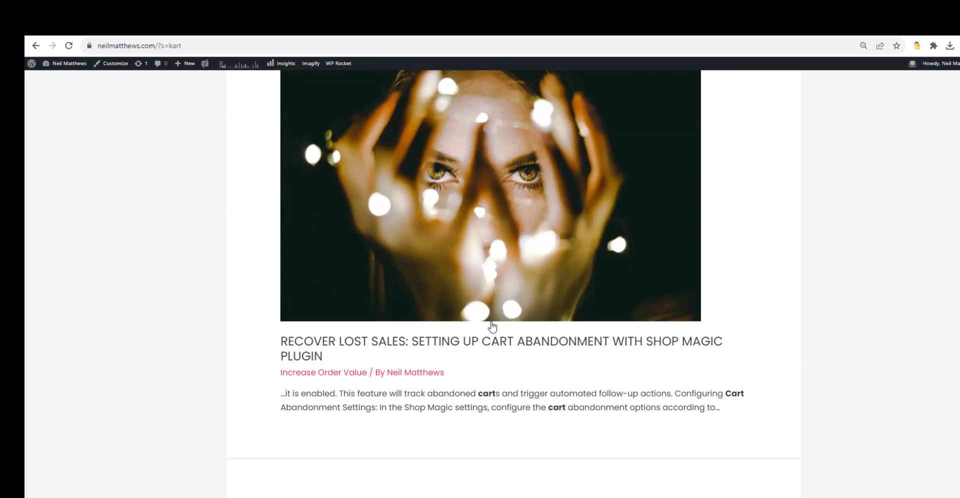
scroll(621, 272, "down", 7)
scroll(622, 270, "down", 2)
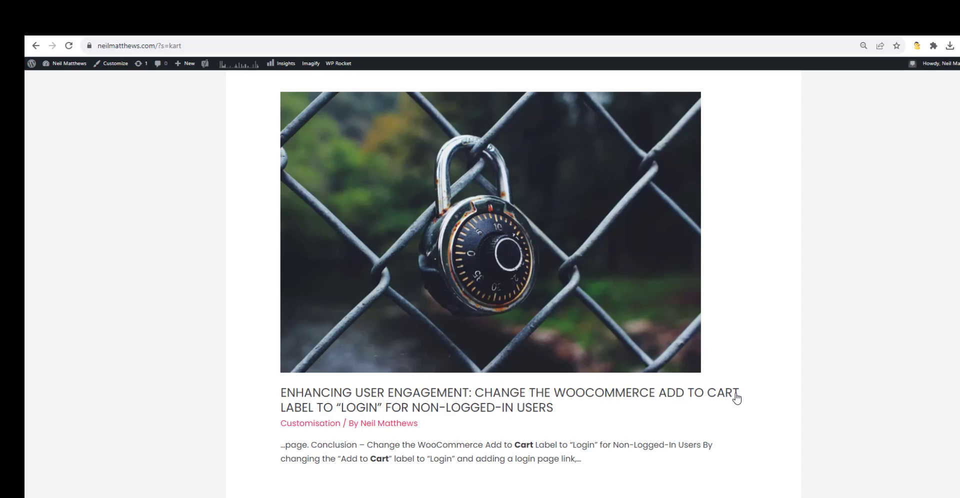
key("ctrl+Tab")
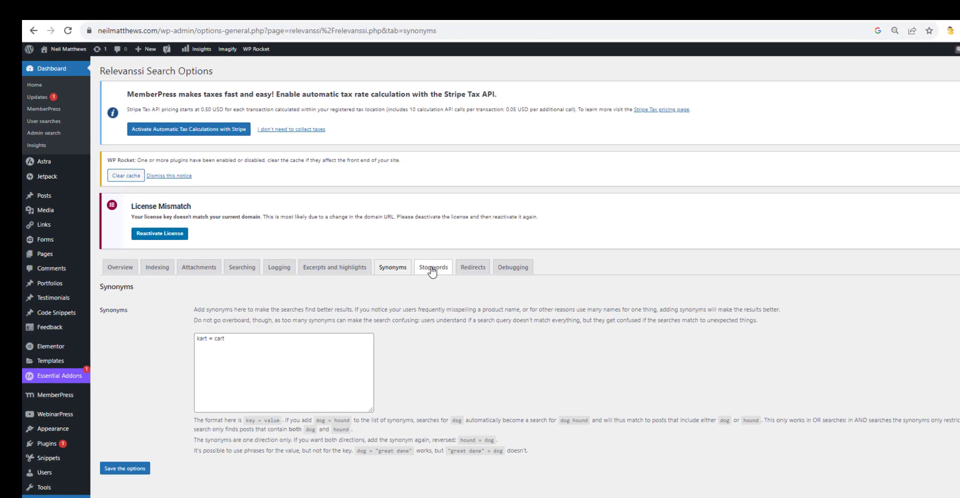
- Look through the default Relevanssi stopwords list, then view the Premium-only Redirects settings
left_click(419, 277)
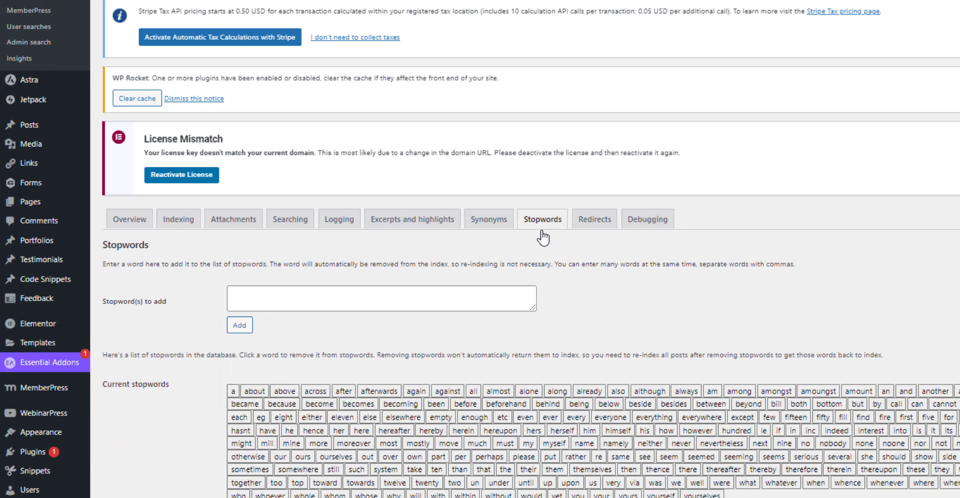
scroll(542, 236, "down", 3)
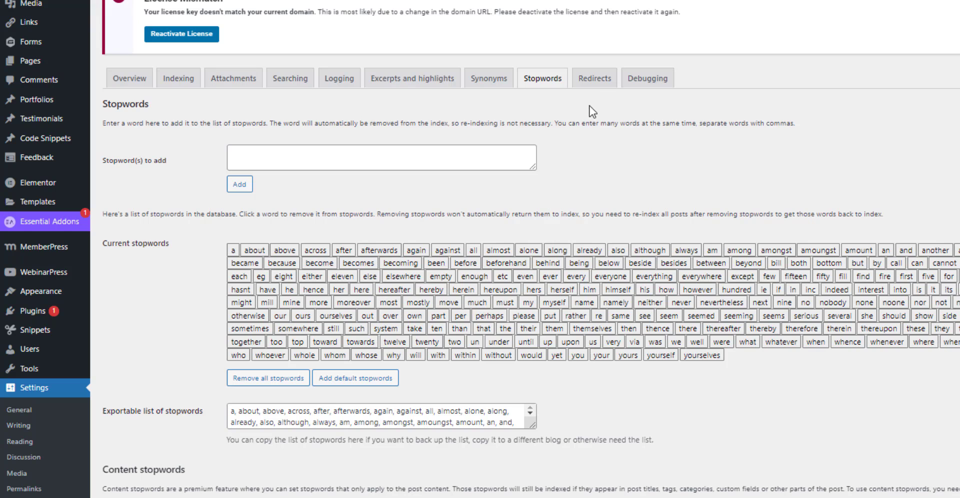
left_click(598, 85)
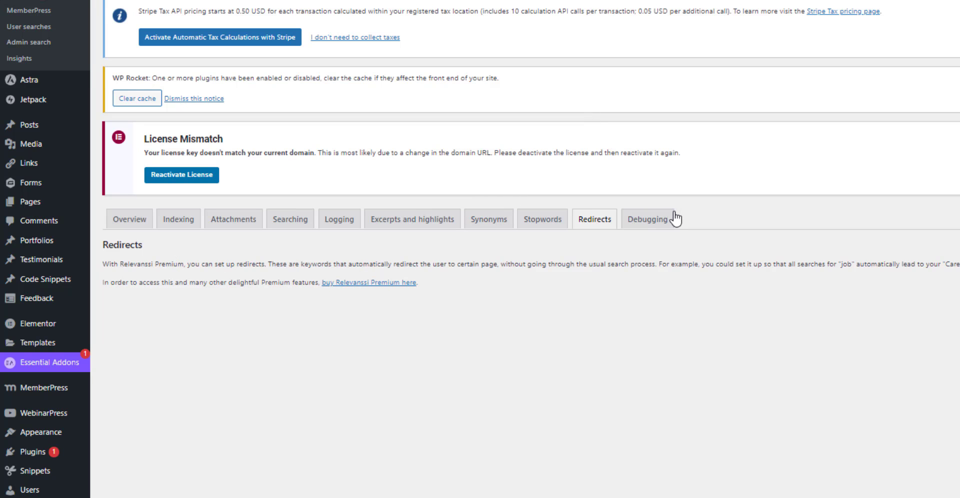
- Show the Relevanssi Debugging settings with post ID checks and database info like max_allowed_packet
left_click(656, 224)
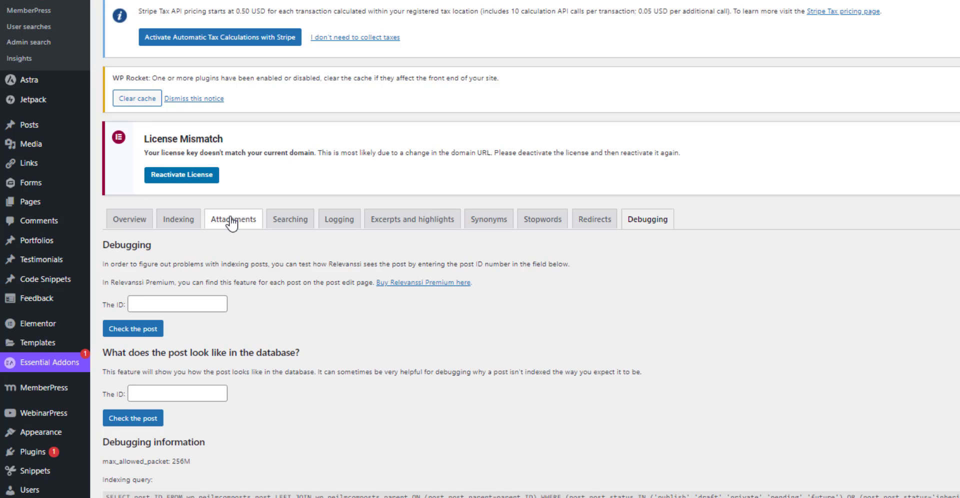
- Review the Post types table in Relevanssi's Indexing settings to see which types are indexed
left_click(171, 225)
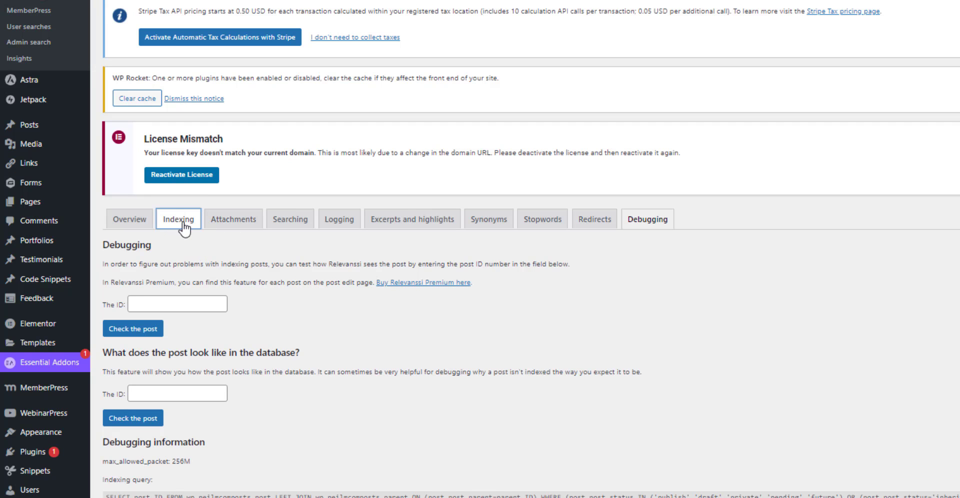
scroll(893, 224, "down", 1)
scroll(896, 231, "down", 4)
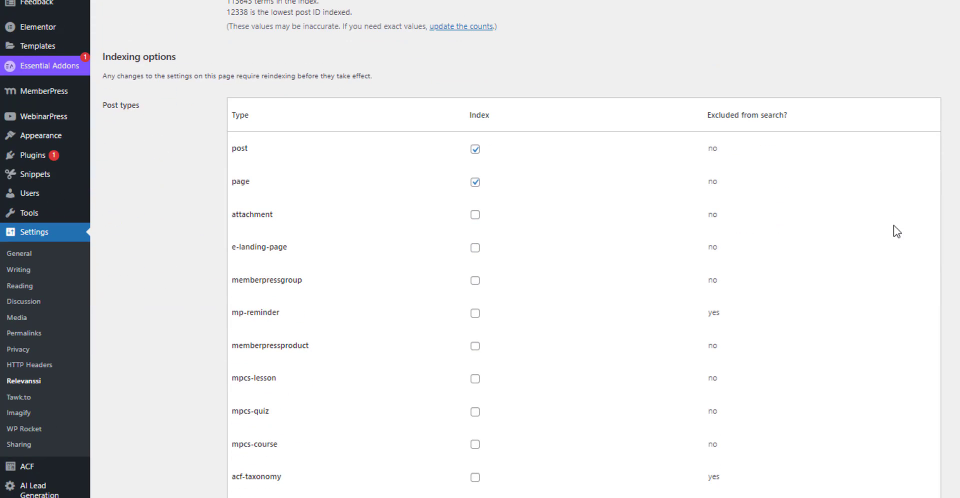
scroll(897, 231, "down", 5)
scroll(896, 231, "up", 5)
scroll(895, 230, "down", 10)
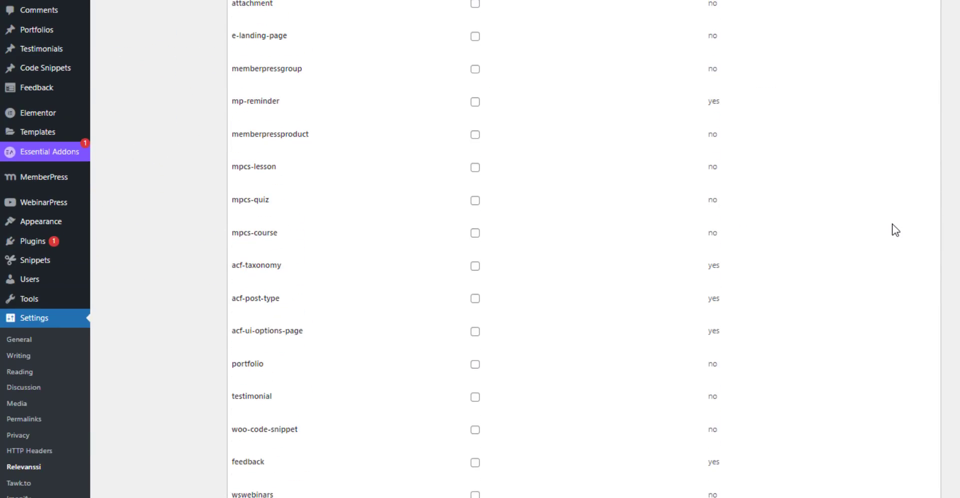
scroll(894, 229, "up", 11)
scroll(889, 219, "up", 3)
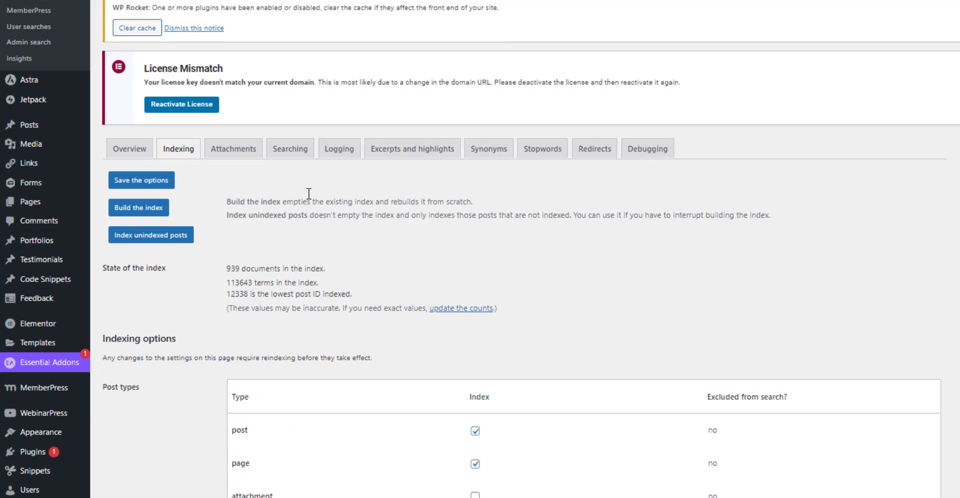
- Return to the Searching settings and select the Category weight value among the weights
left_click(289, 150)
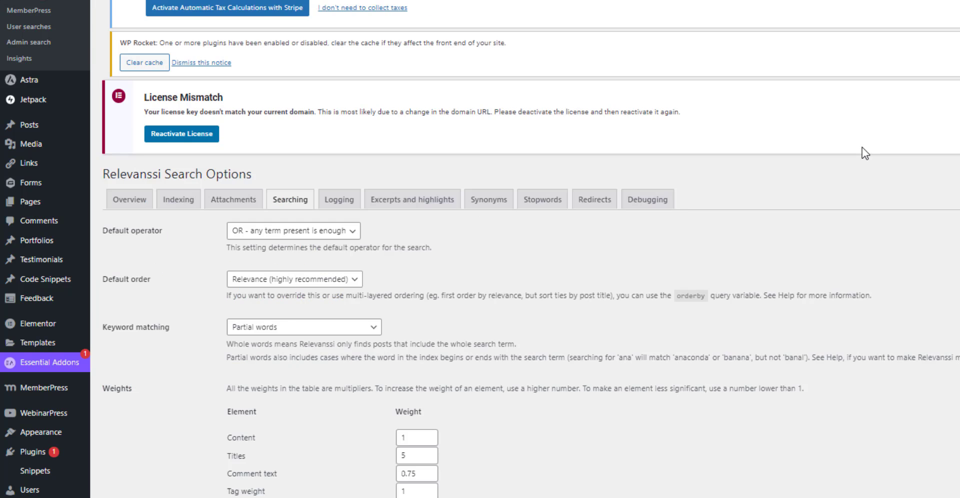
scroll(355, 233, "down", 3)
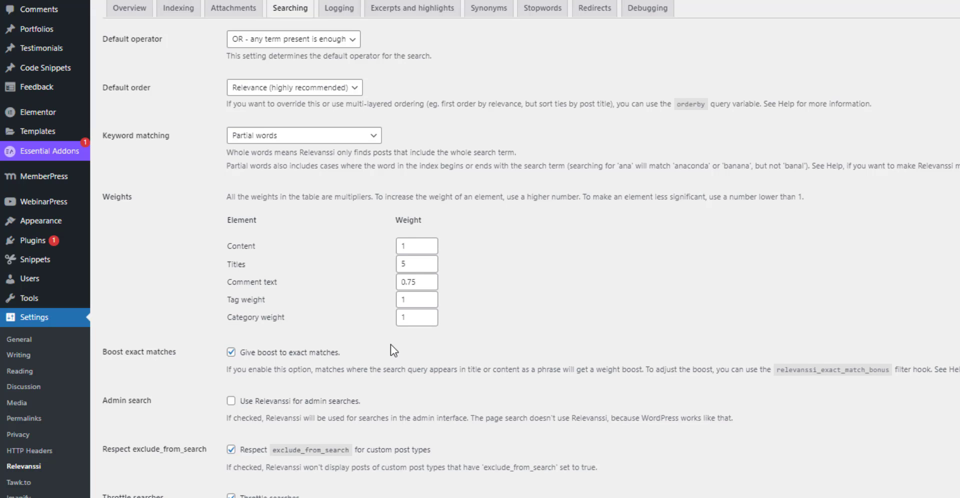
double_click(410, 316)
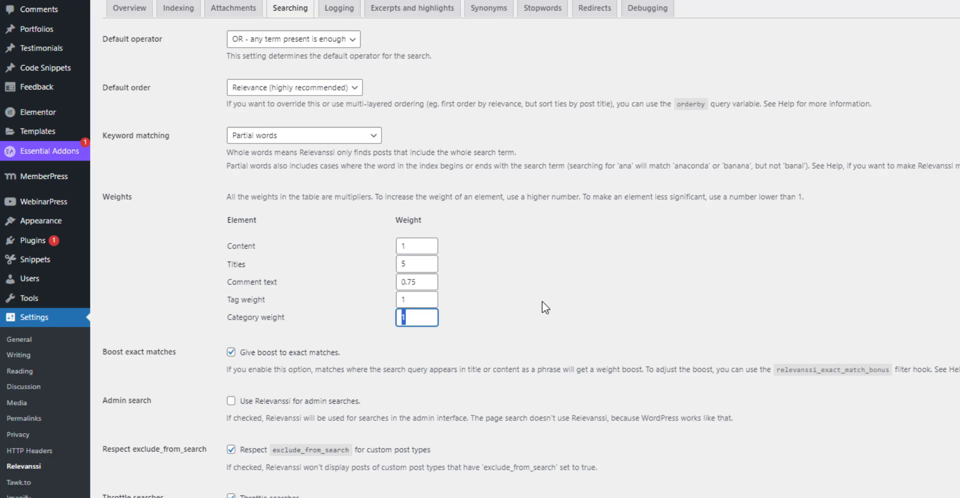